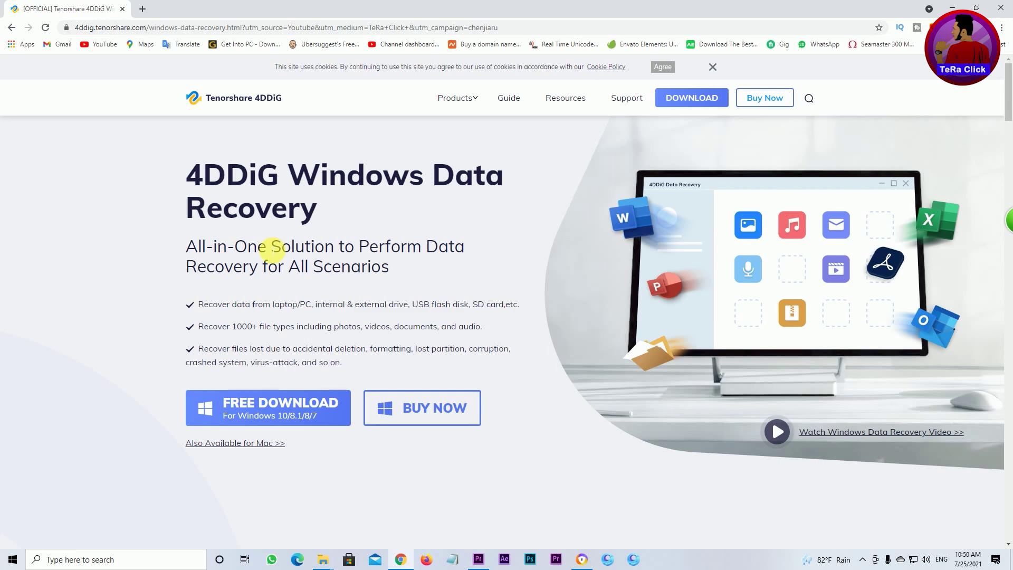
# Download the free 4DDiG Windows installer from the Tenorshare website
pyautogui.scroll(-3, 404, 304)
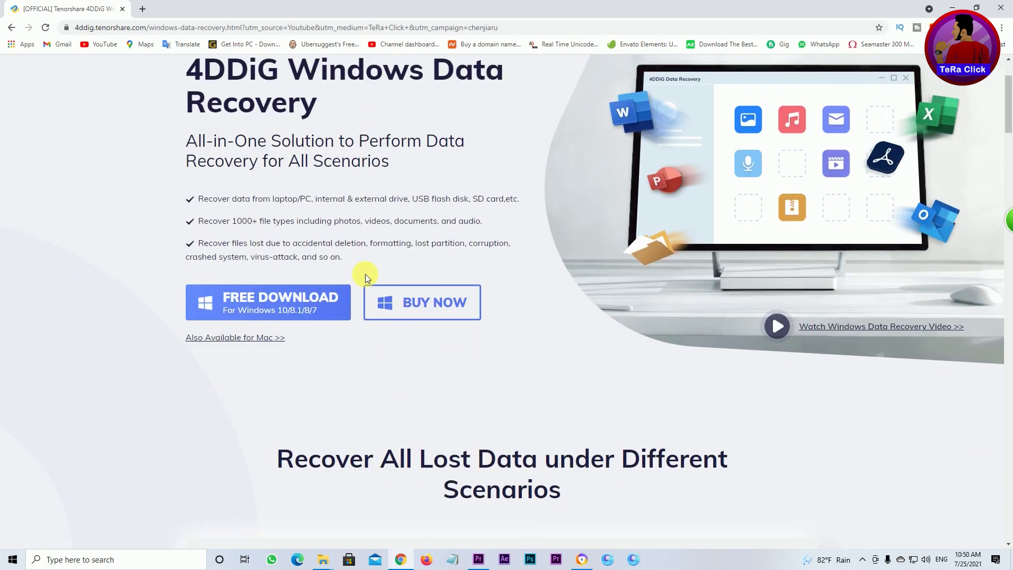
pyautogui.scroll(3, 525, 244)
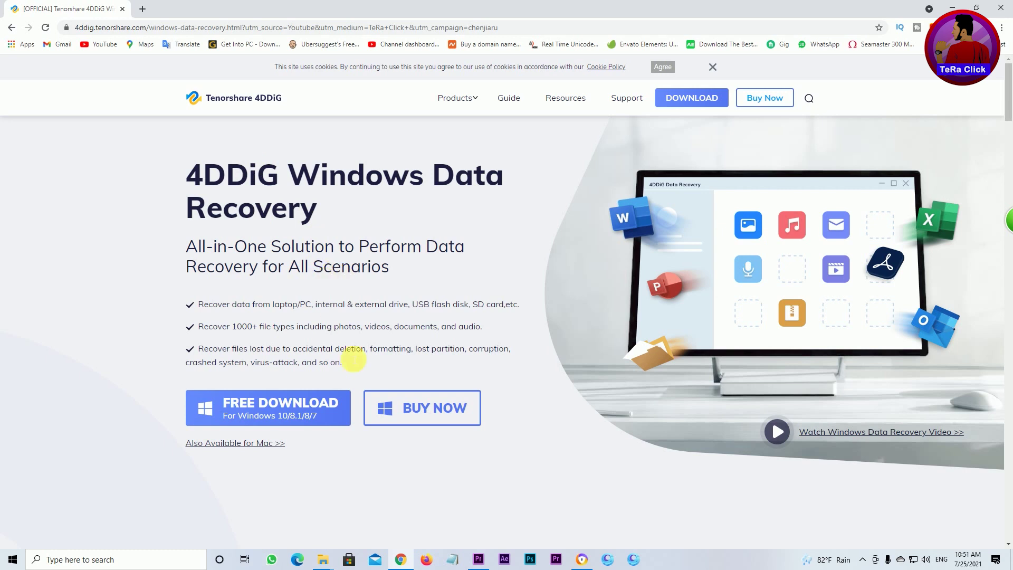
pyautogui.click(269, 404)
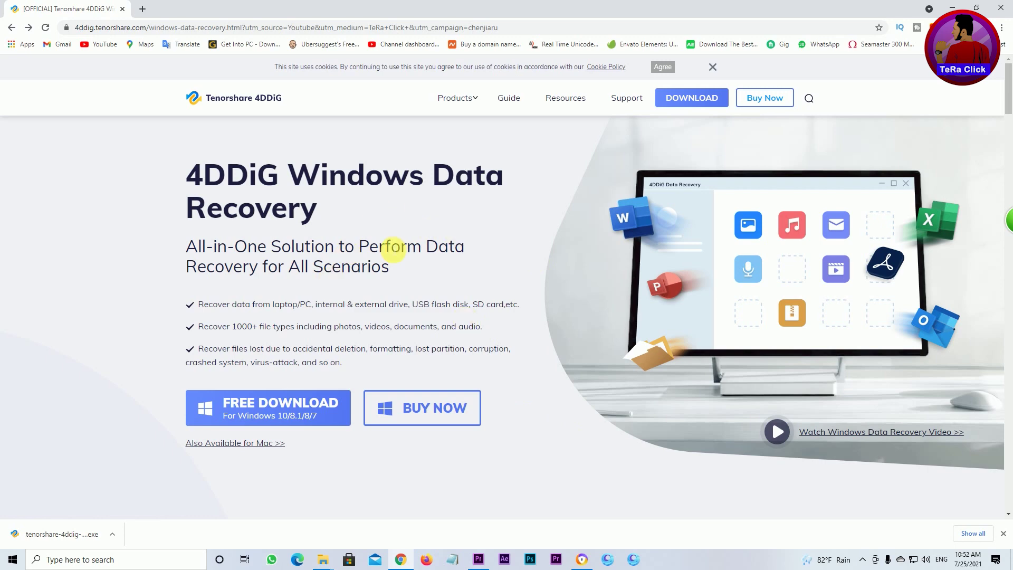
# Go to the 4DDiG purchase page and review the pricing plans, including the Lifetime License
pyautogui.click(419, 407)
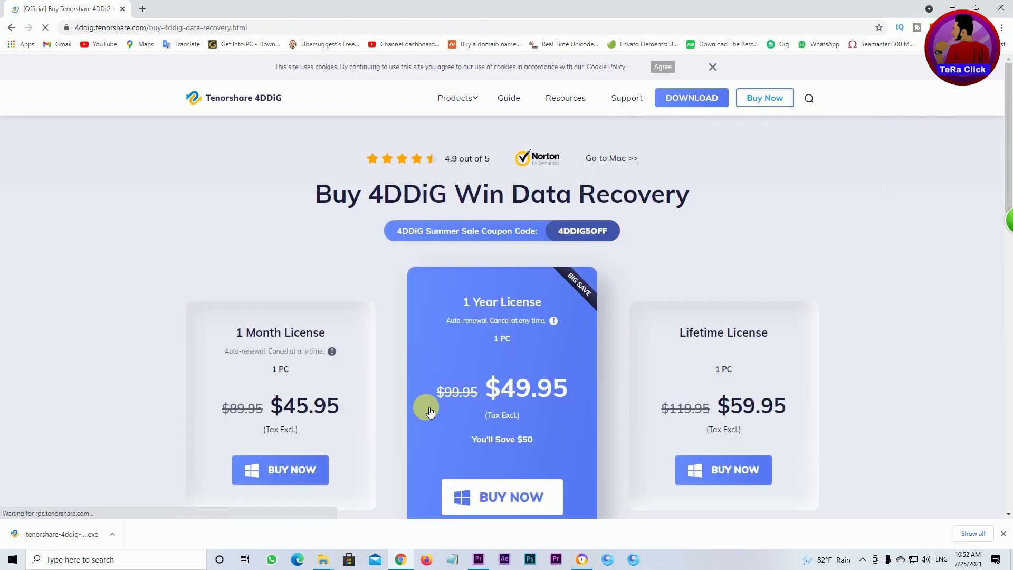
pyautogui.scroll(-4, 520, 317)
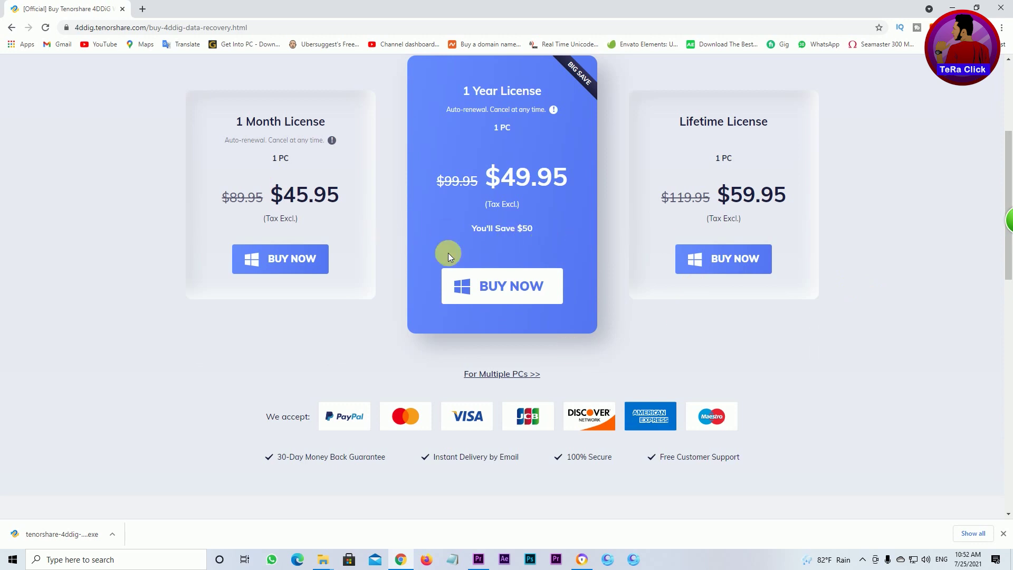
pyautogui.scroll(2, 697, 316)
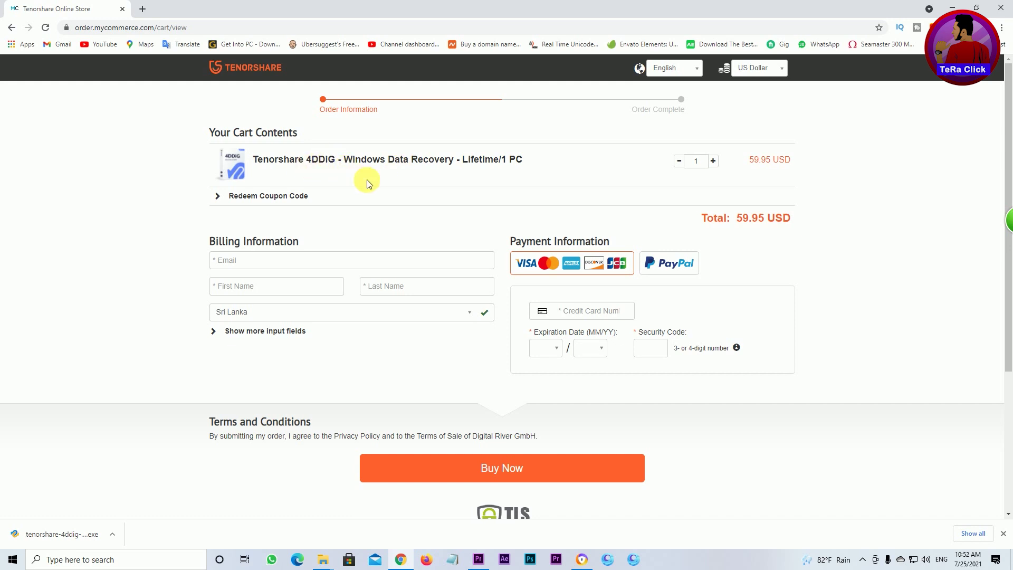
# Paste coupon 4DD-OWN-30OFF, remove its leading space, and apply it for the 17.99 USD discount
pyautogui.click(251, 205)
pyautogui.click(255, 216)
pyautogui.rightClick(255, 215)
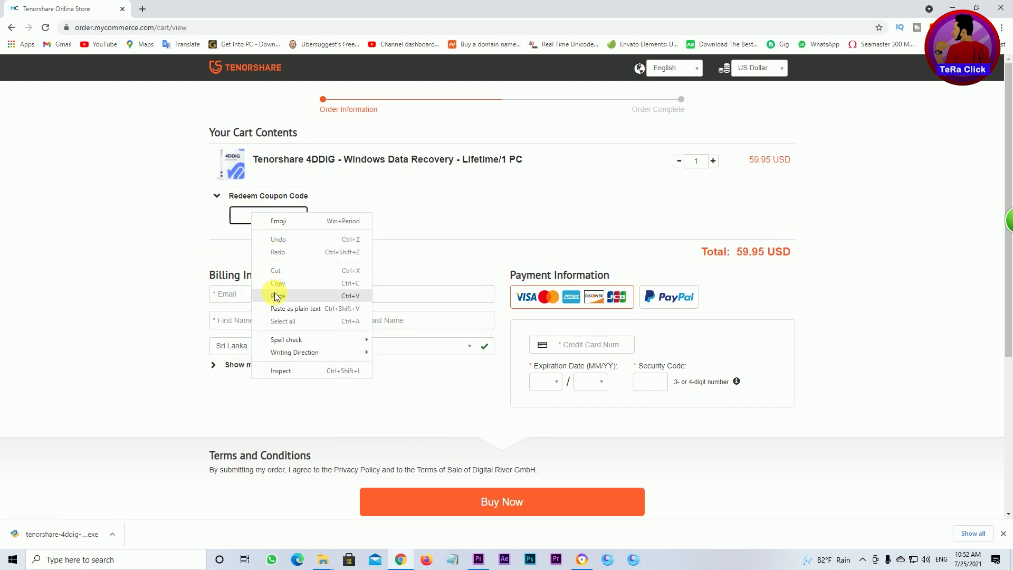
pyautogui.click(272, 290)
pyautogui.click(232, 215)
pyautogui.press('Delete')
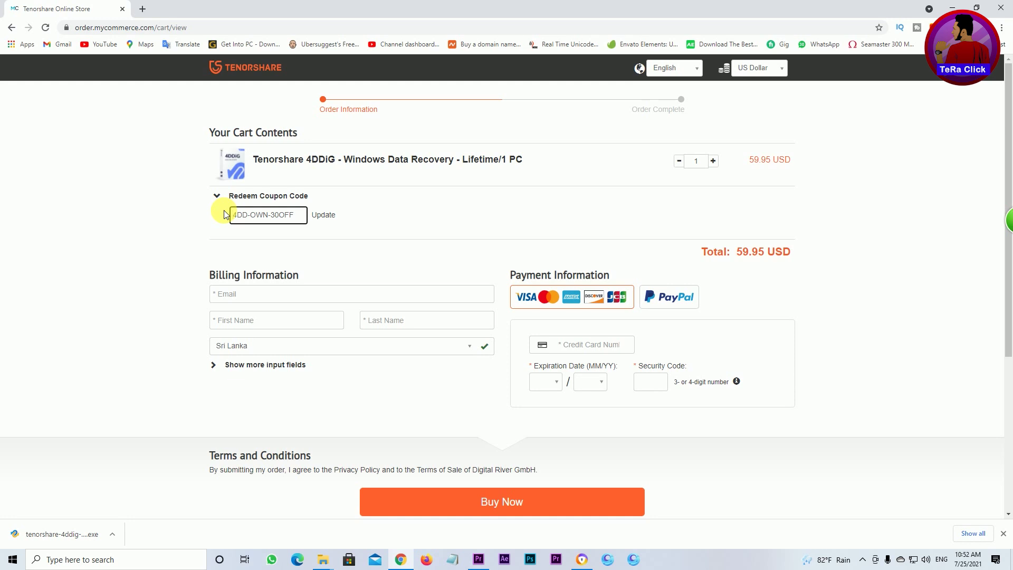
pyautogui.click(318, 215)
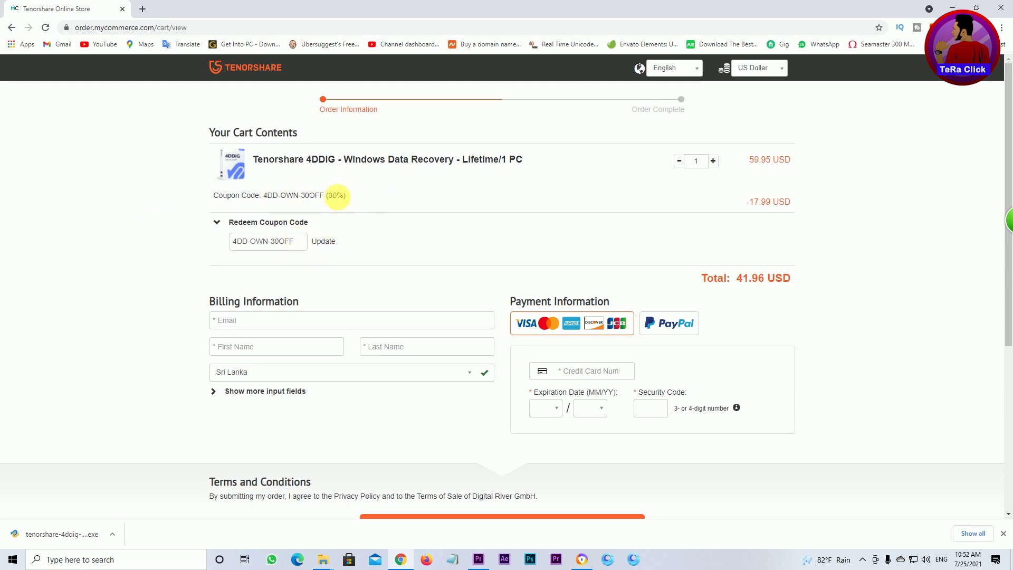
pyautogui.moveTo(747, 201); pyautogui.dragTo(776, 205)
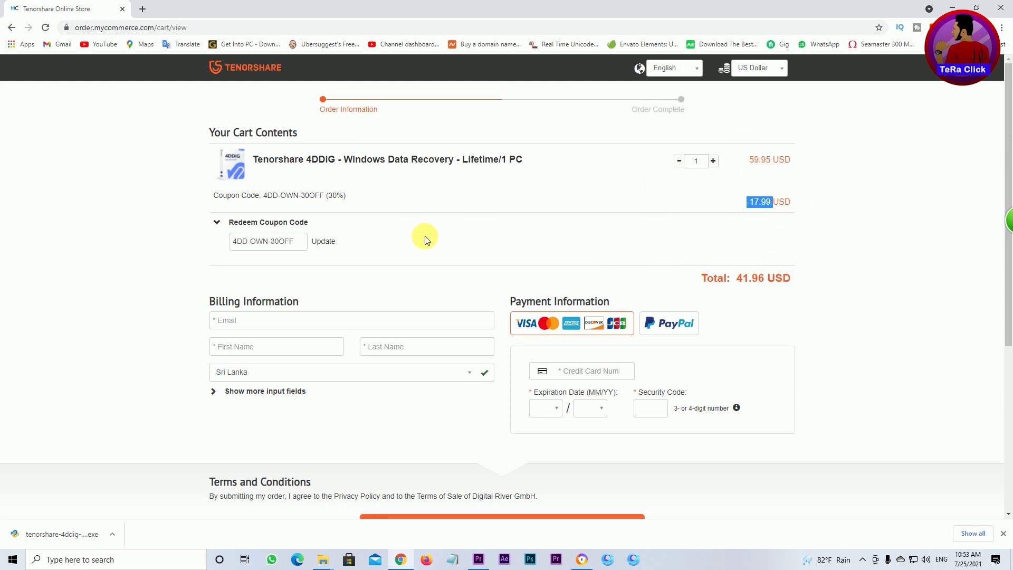
pyautogui.click(482, 195)
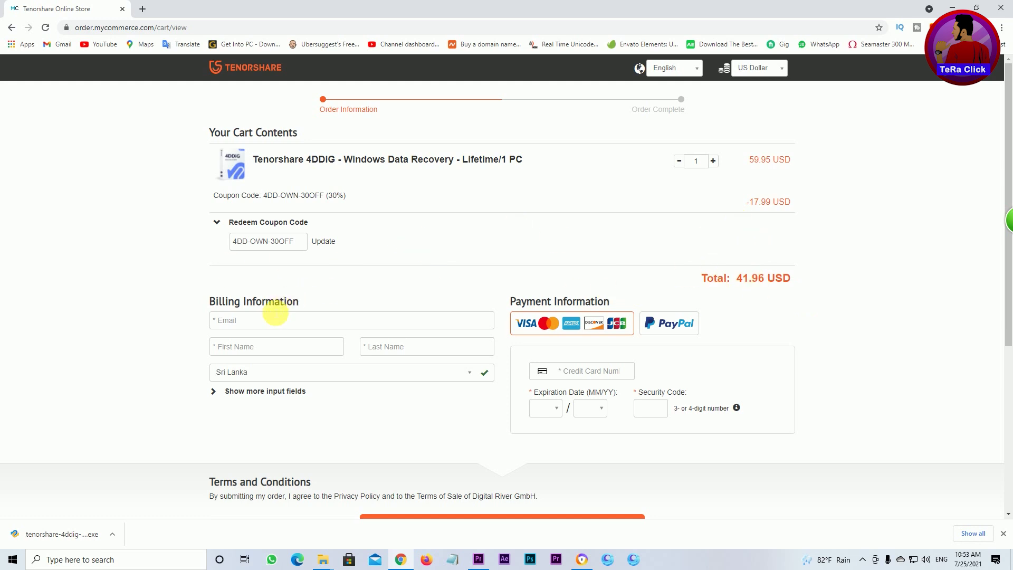
# Step through the billing Email, First Name and Last Name fields and scroll down the form
pyautogui.click(255, 319)
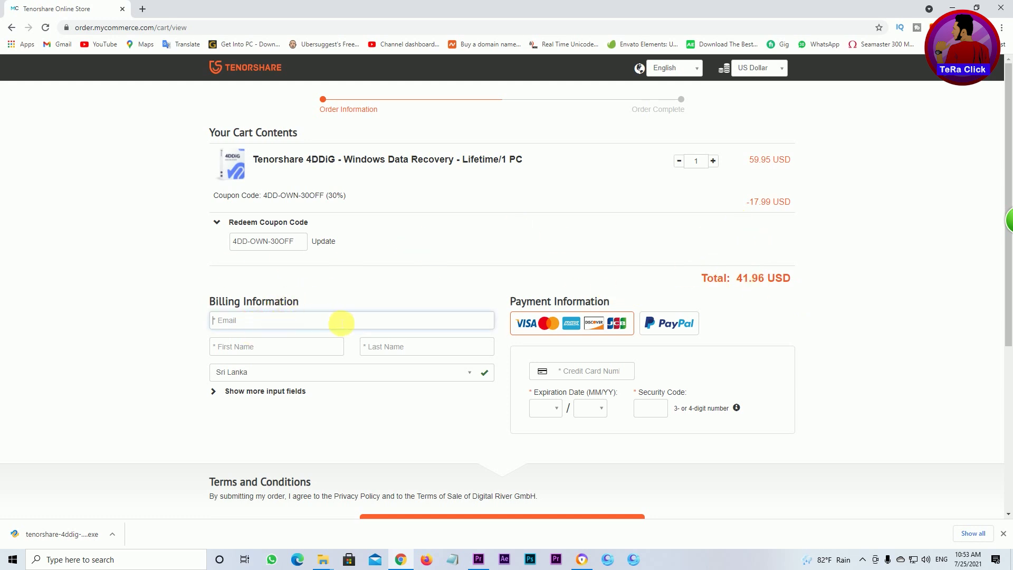
pyautogui.click(239, 350)
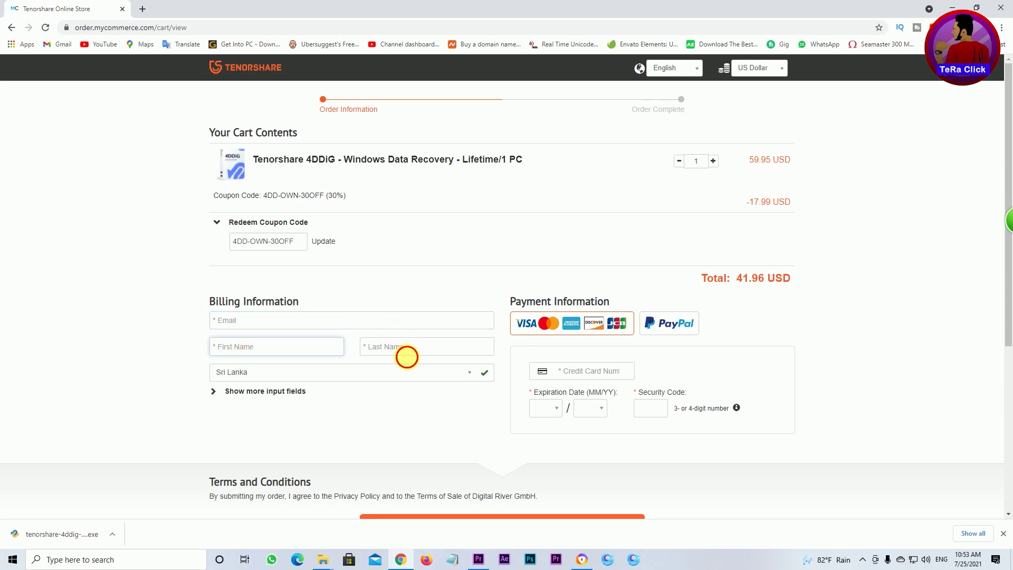
pyautogui.click(407, 353)
pyautogui.scroll(-2, 410, 311)
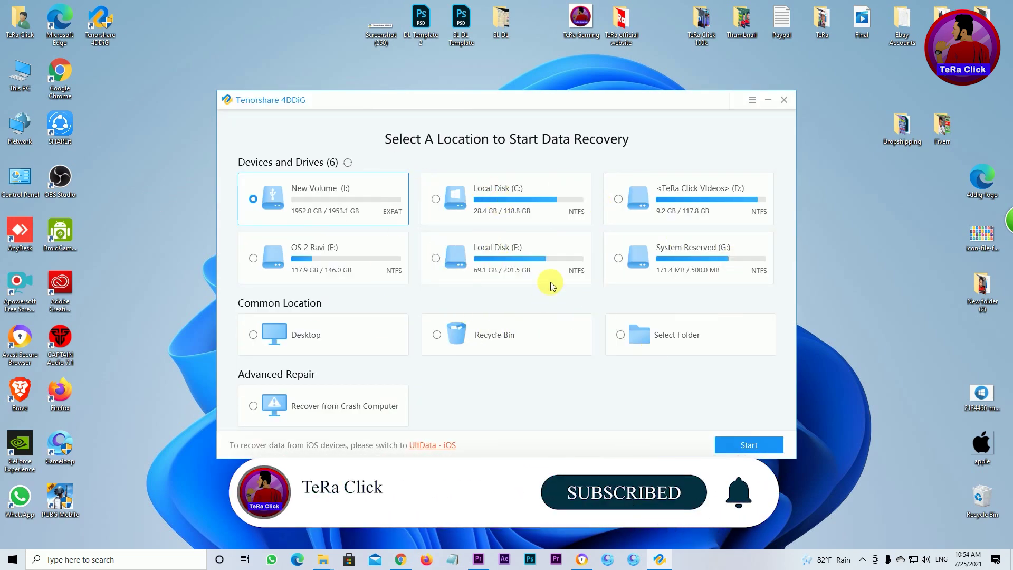
# Open the ☰ main options menu in 4DDiG and close it without choosing anything
pyautogui.click(751, 101)
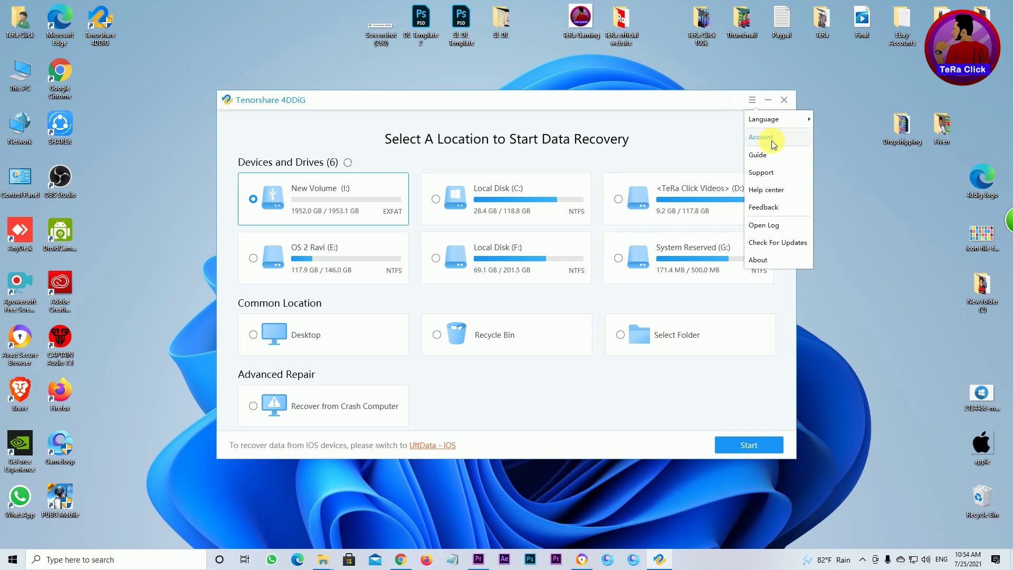
pyautogui.click(476, 232)
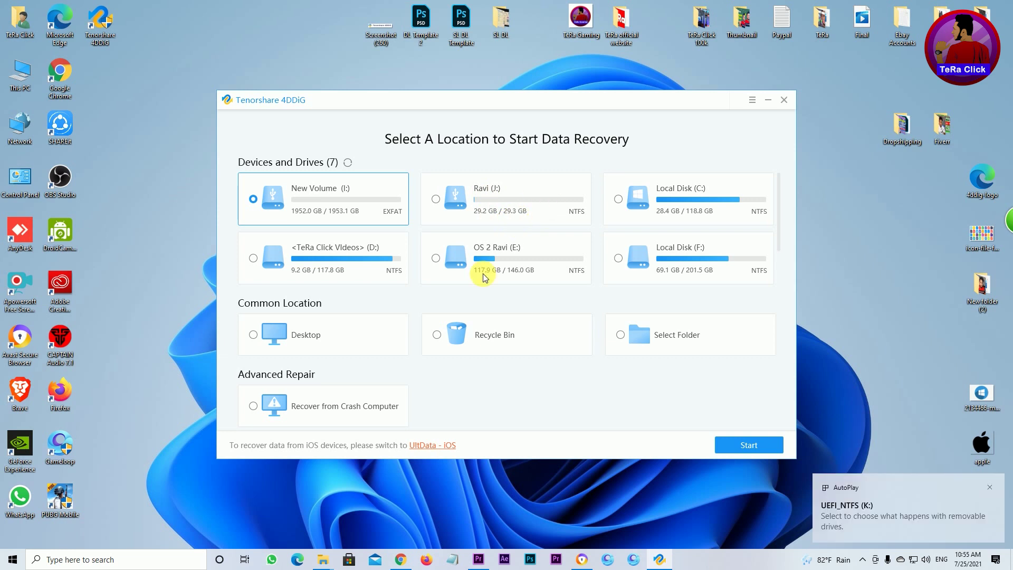
# Scan the Ravi (J:) pen drive for lost files and maximize the 4DDiG window
pyautogui.click(489, 202)
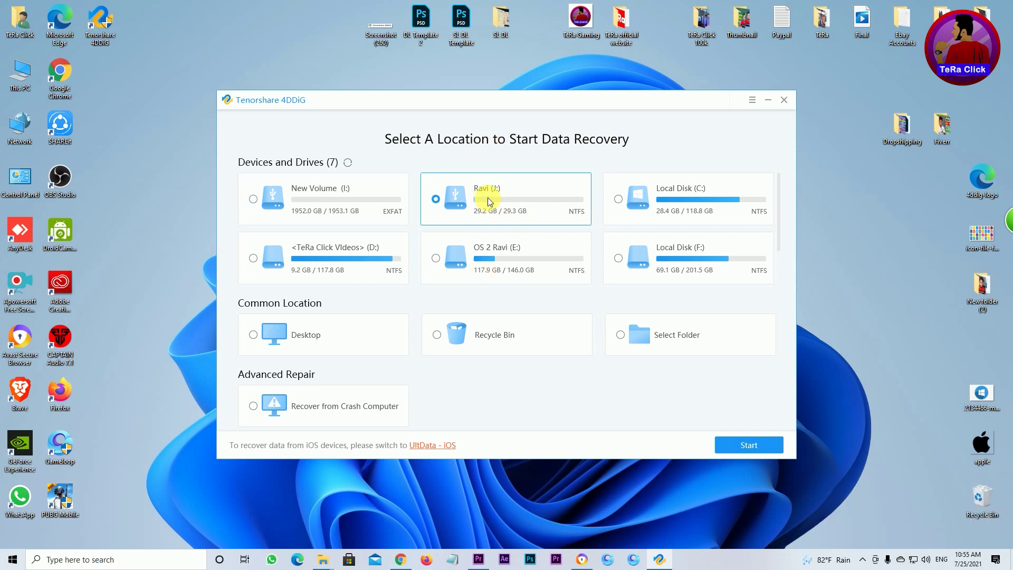
pyautogui.click(745, 445)
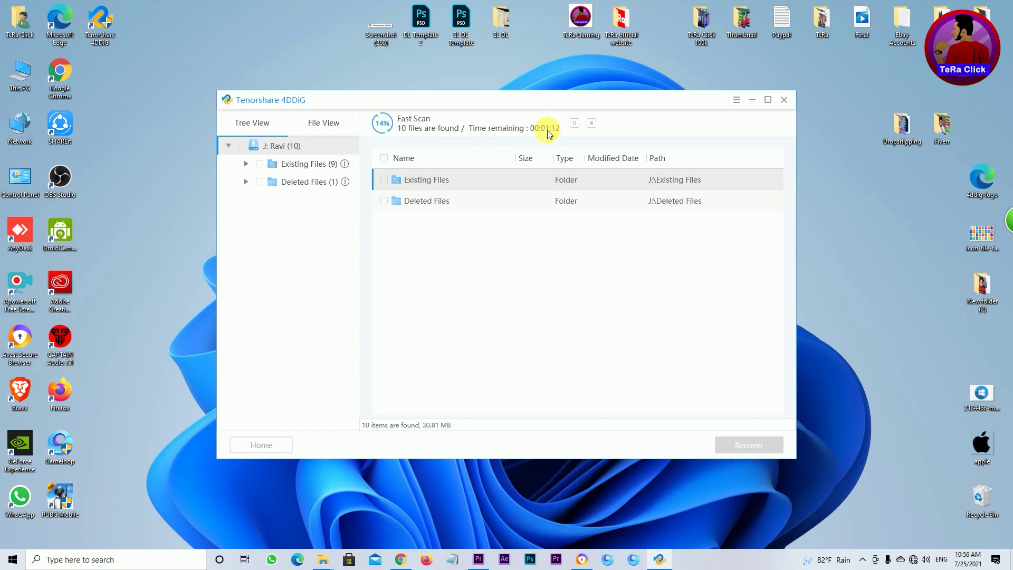
pyautogui.click(768, 100)
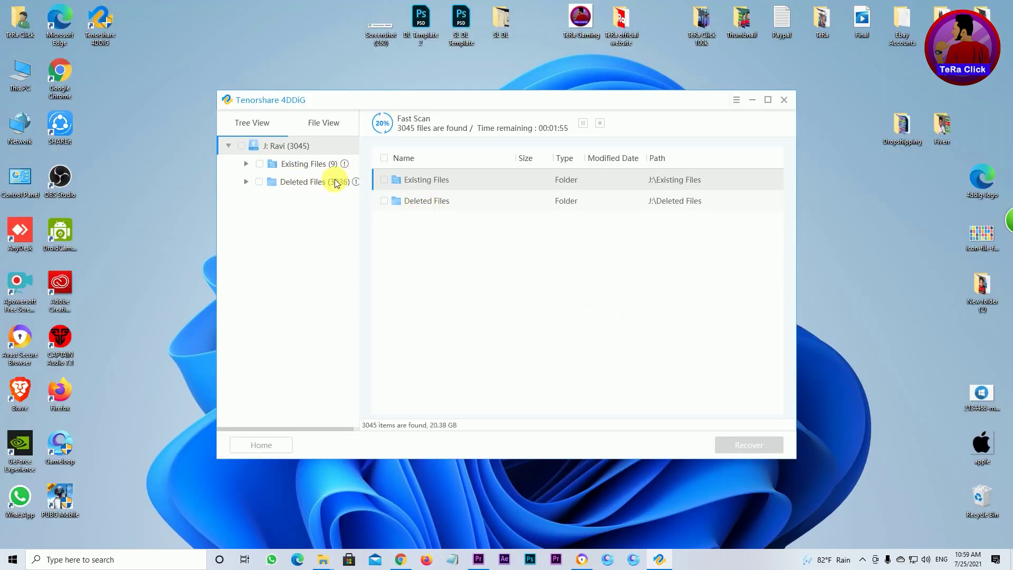
# Stop the fast scan early, confirm with Yes, and dismiss the file-finding tips
pyautogui.click(600, 125)
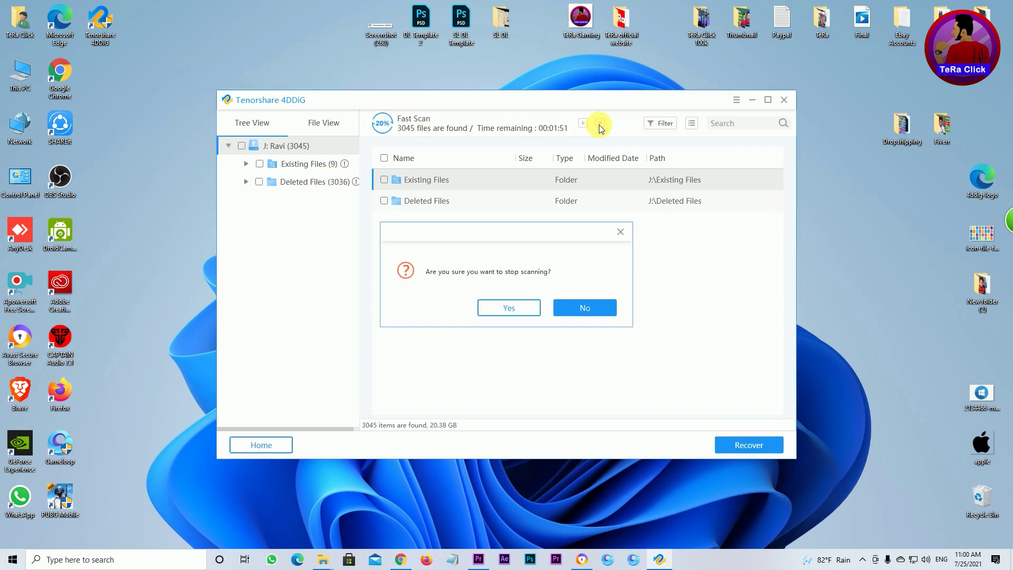
pyautogui.click(505, 304)
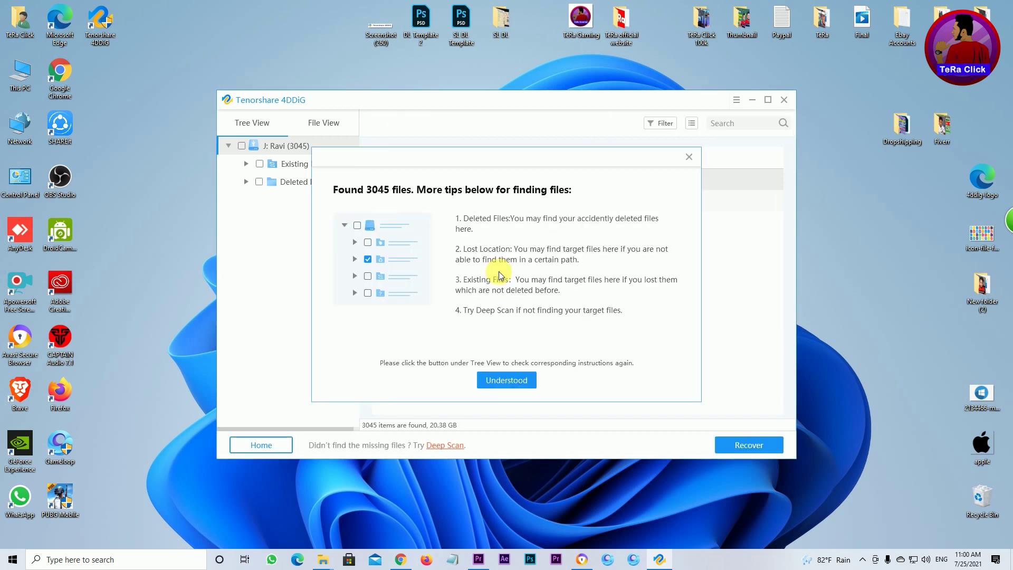
pyautogui.click(690, 157)
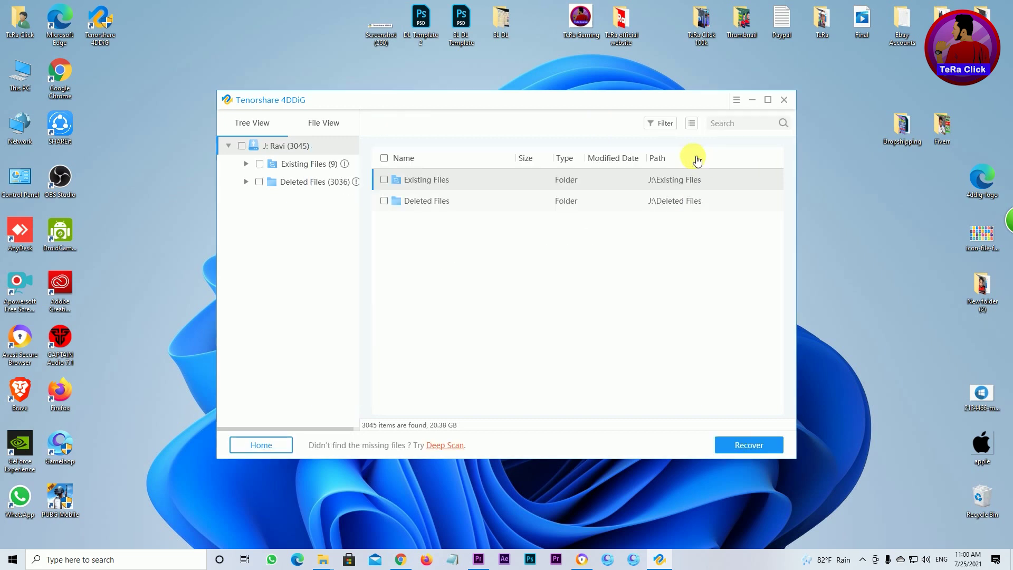
# Expand Deleted Files and check all 1059 photos in the Facebook folder
pyautogui.click(246, 182)
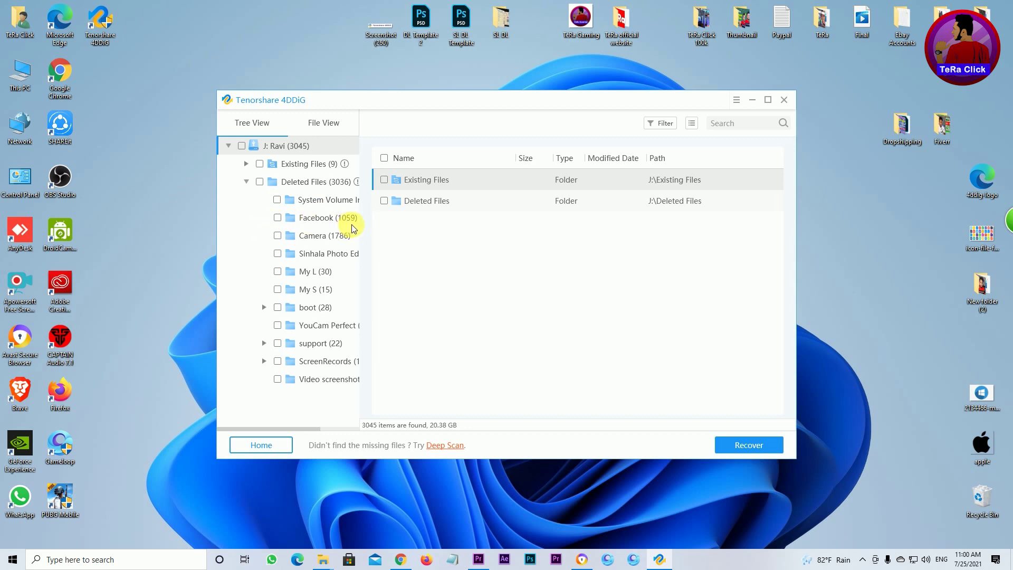
pyautogui.click(318, 224)
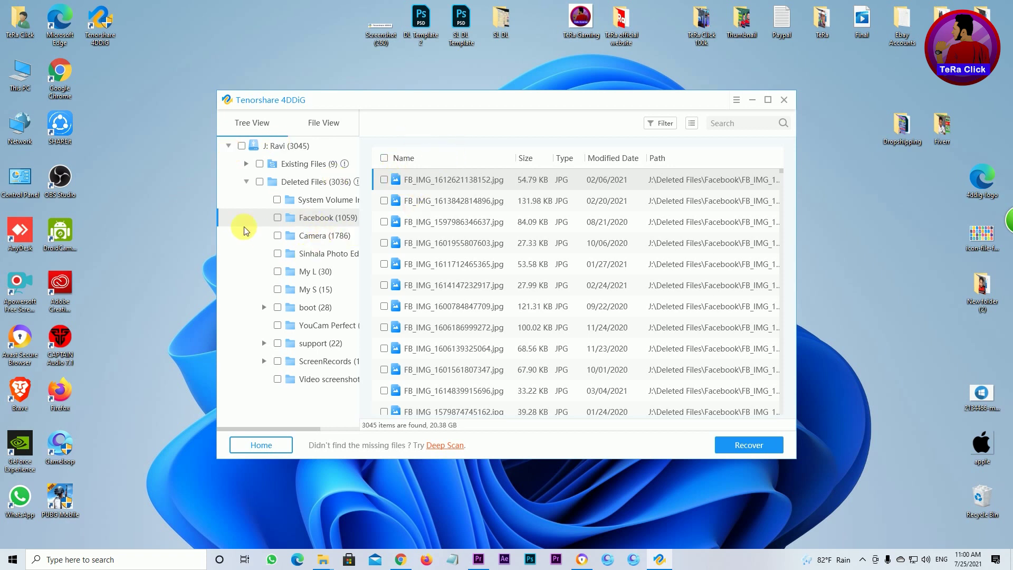
pyautogui.click(277, 218)
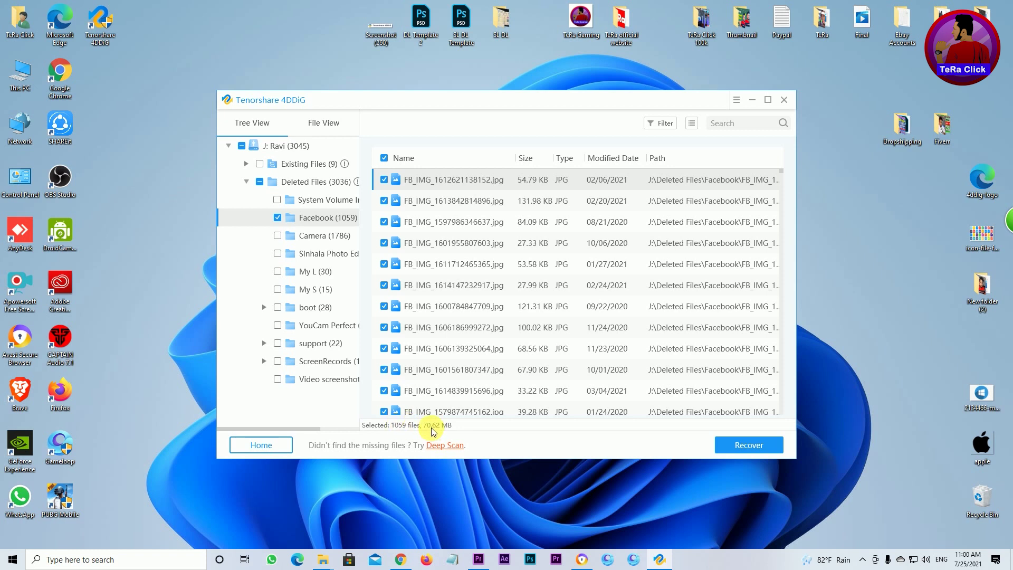
# Recover the 1059 Facebook photos to the TeRa Click Videos (D:) drive and close the completion message
pyautogui.click(750, 445)
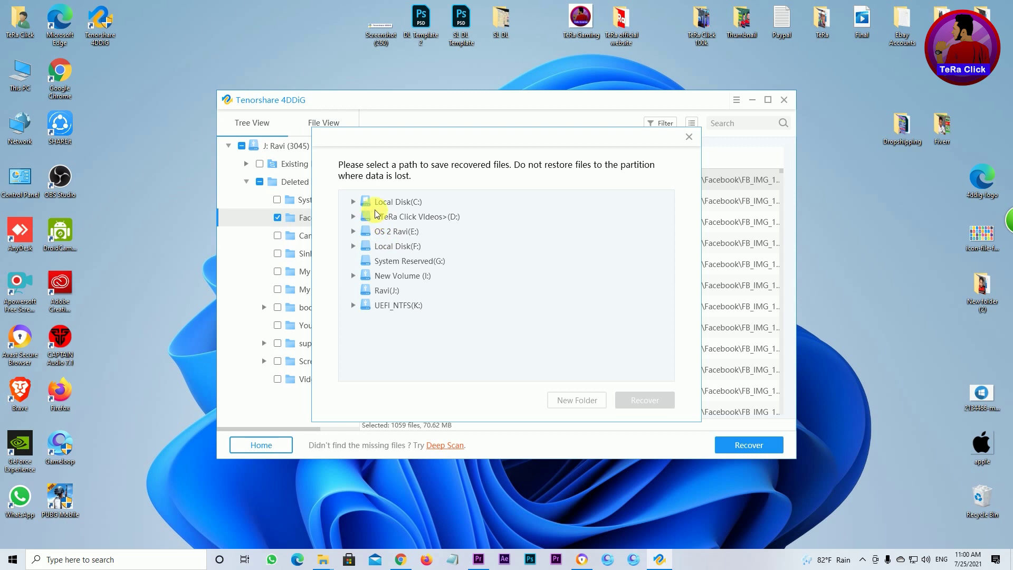
pyautogui.click(393, 222)
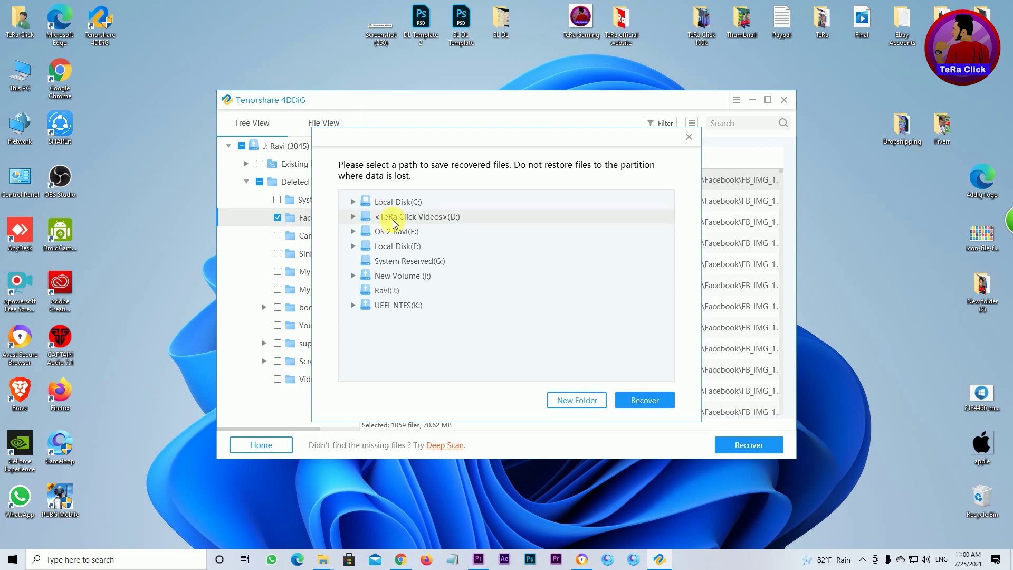
pyautogui.click(645, 401)
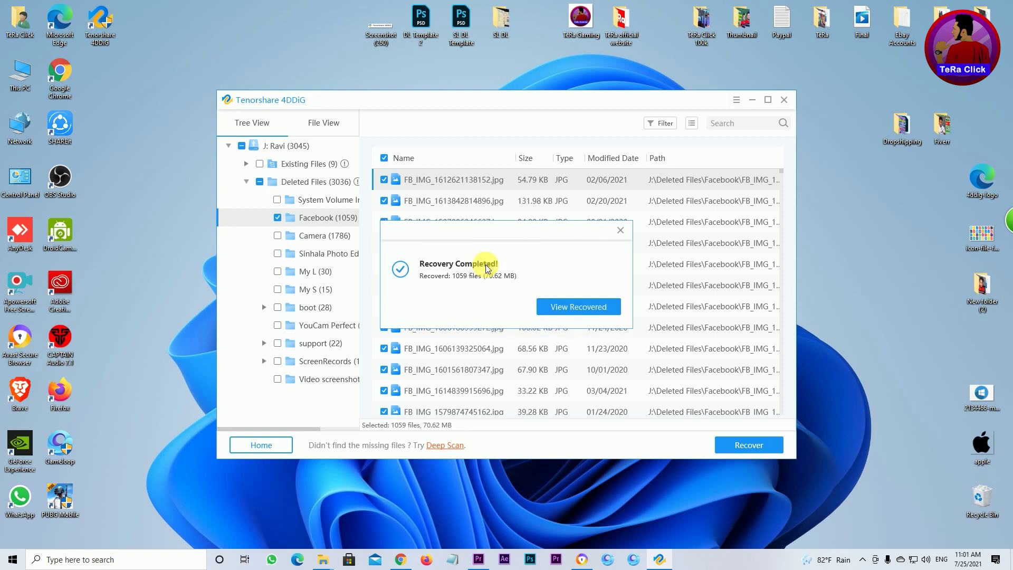
pyautogui.click(622, 229)
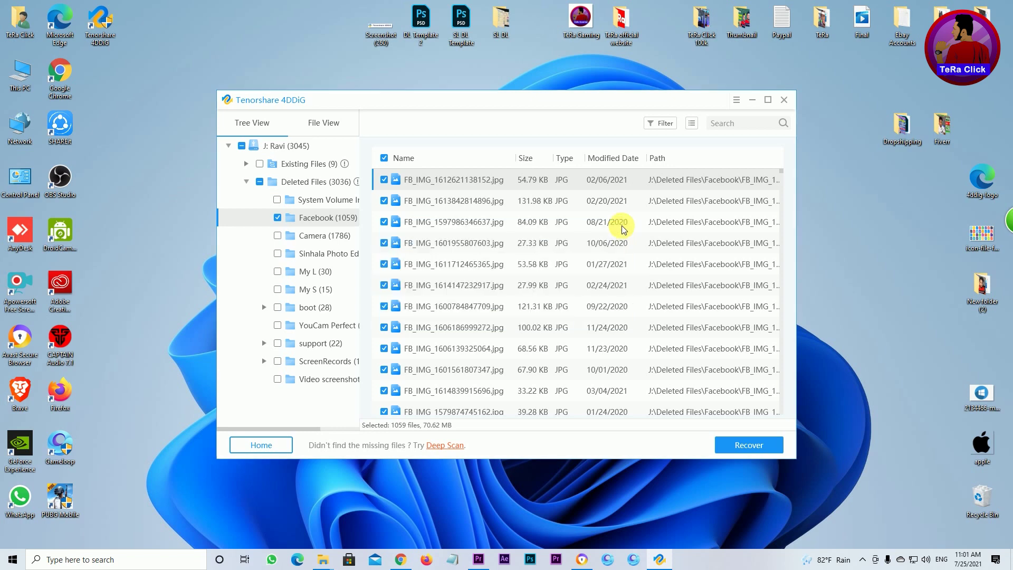
# Return to the Home screen and try Recycle Bin, then Desktop, as the scan location
pyautogui.click(261, 445)
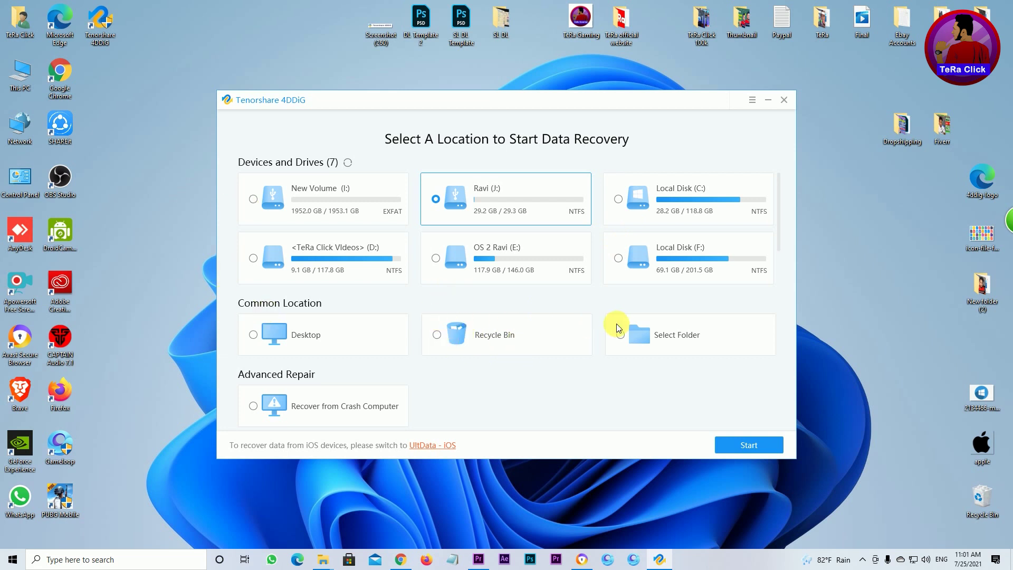
pyautogui.moveTo(980, 496); pyautogui.dragTo(906, 439)
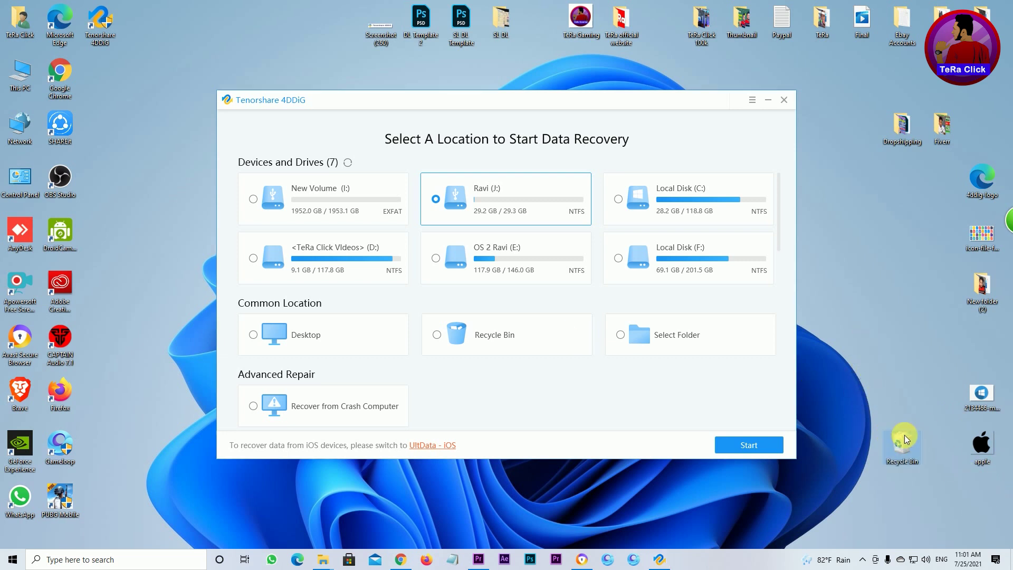
pyautogui.click(439, 336)
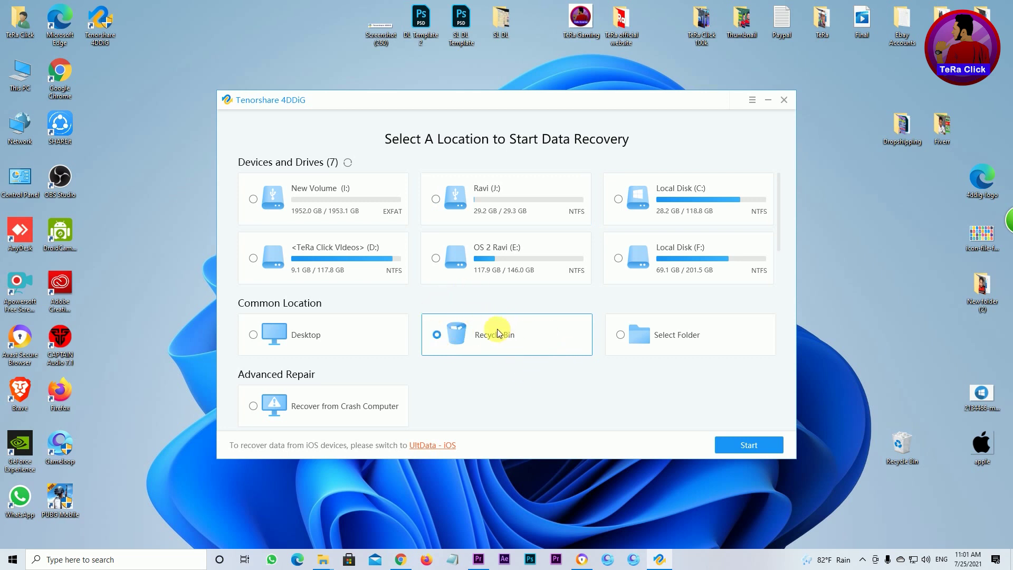
pyautogui.click(253, 336)
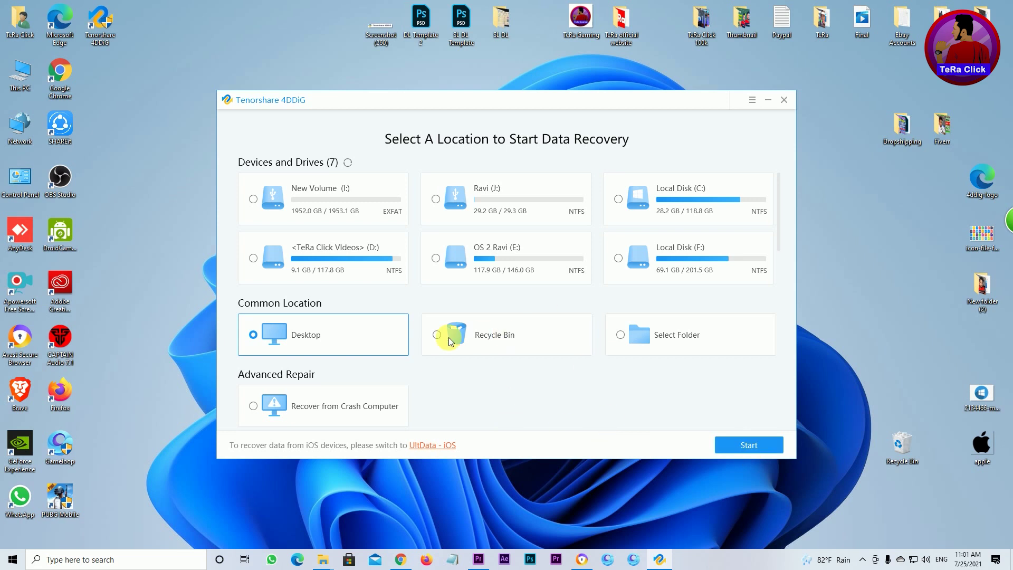
# Bring up the Select Folder picker listing drives C: through K: for a custom location
pyautogui.click(654, 337)
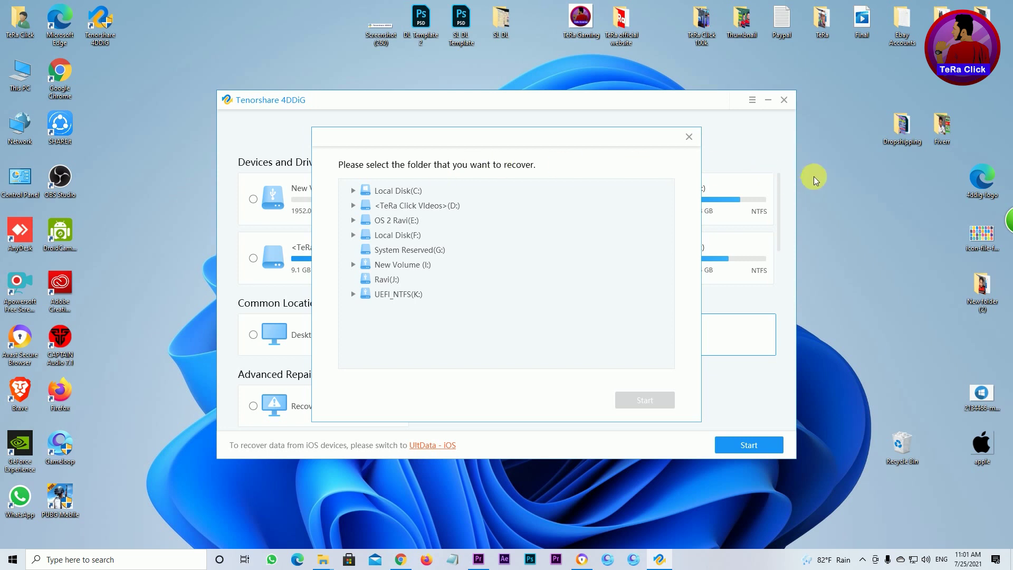
pyautogui.moveTo(899, 137); pyautogui.dragTo(878, 204)
pyautogui.moveTo(874, 196)
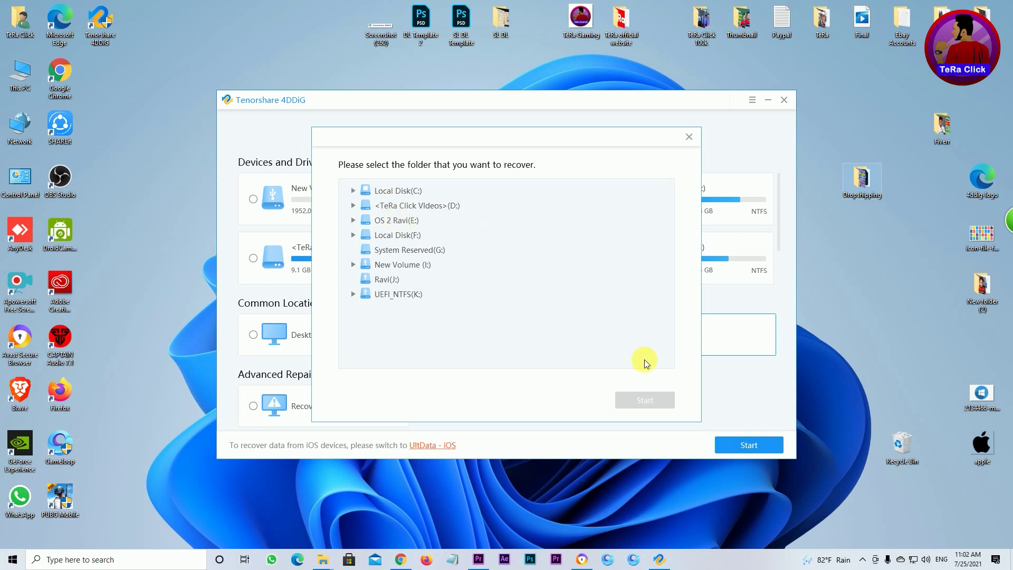
pyautogui.click(689, 137)
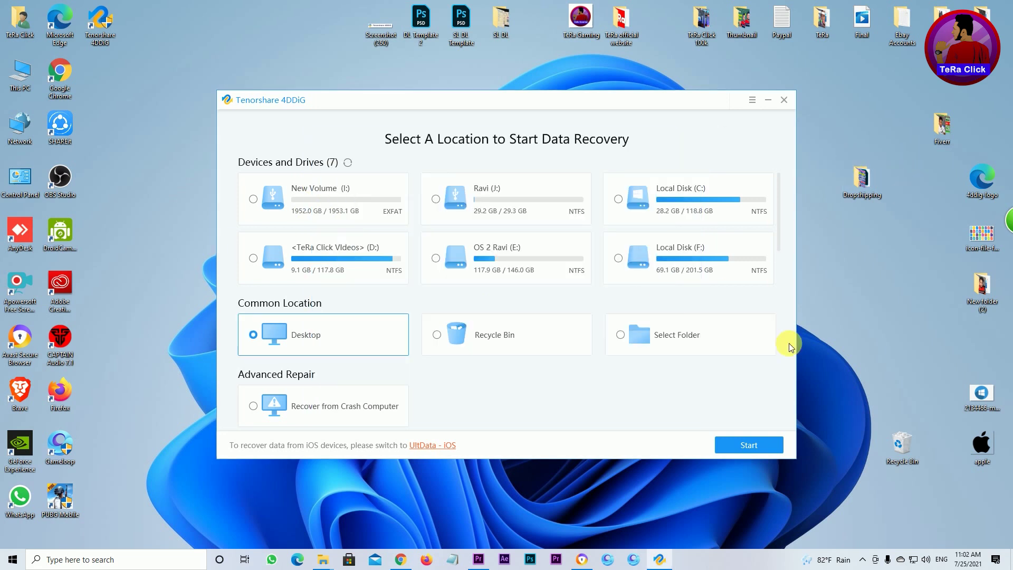